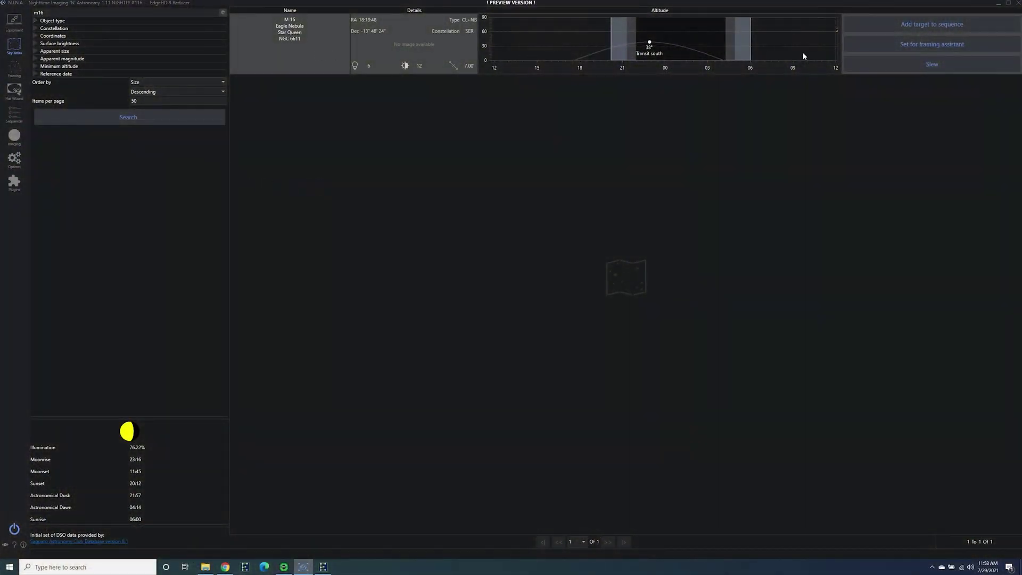
# Send the M 16 search result to the Framing tab to load its survey image
pyautogui.click(957, 44)
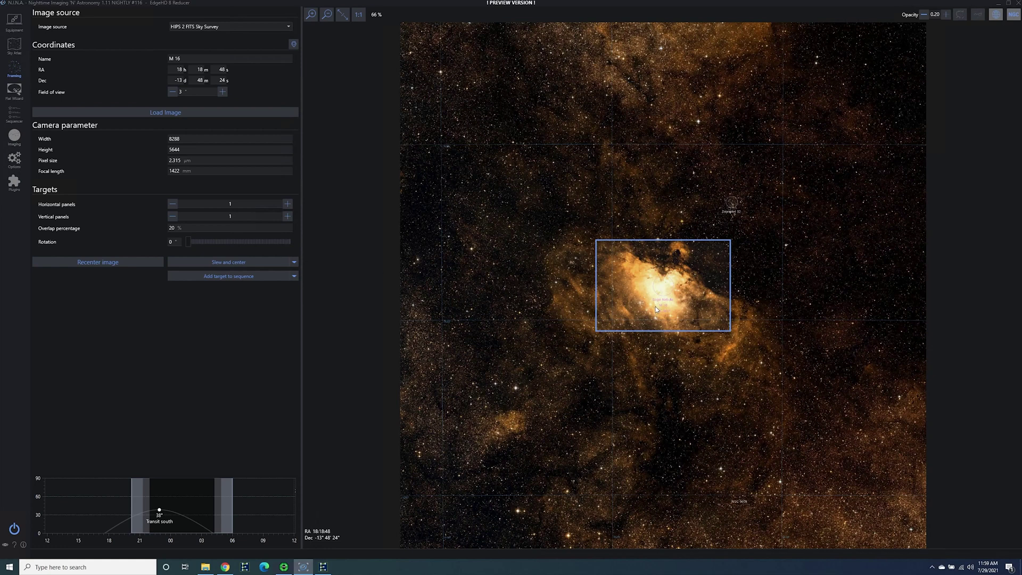
# Zoom into the Eagle Nebula and rotate the camera frame to 35°
pyautogui.scroll(4, 657, 305)
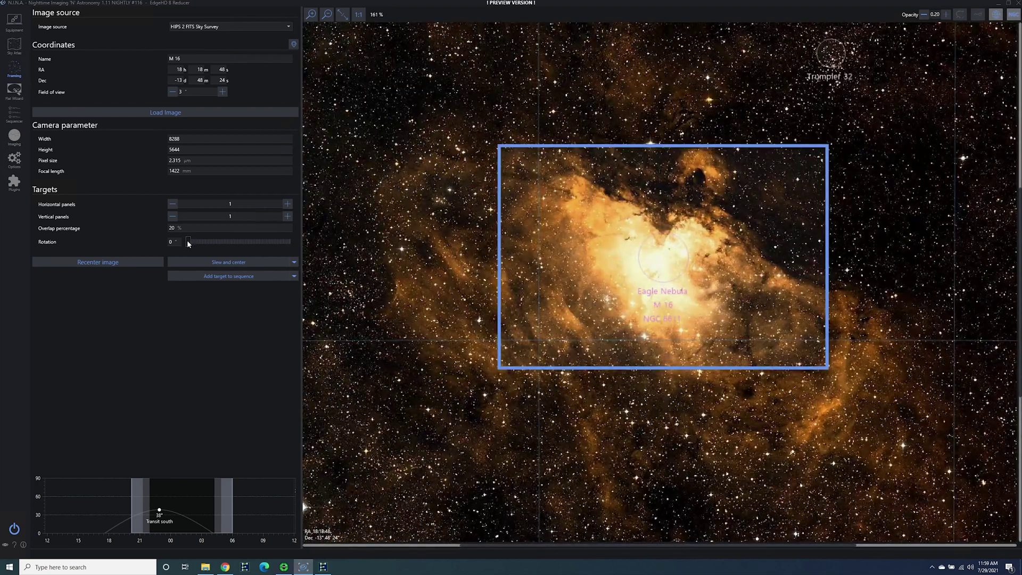
pyautogui.moveTo(188, 241); pyautogui.dragTo(197, 240)
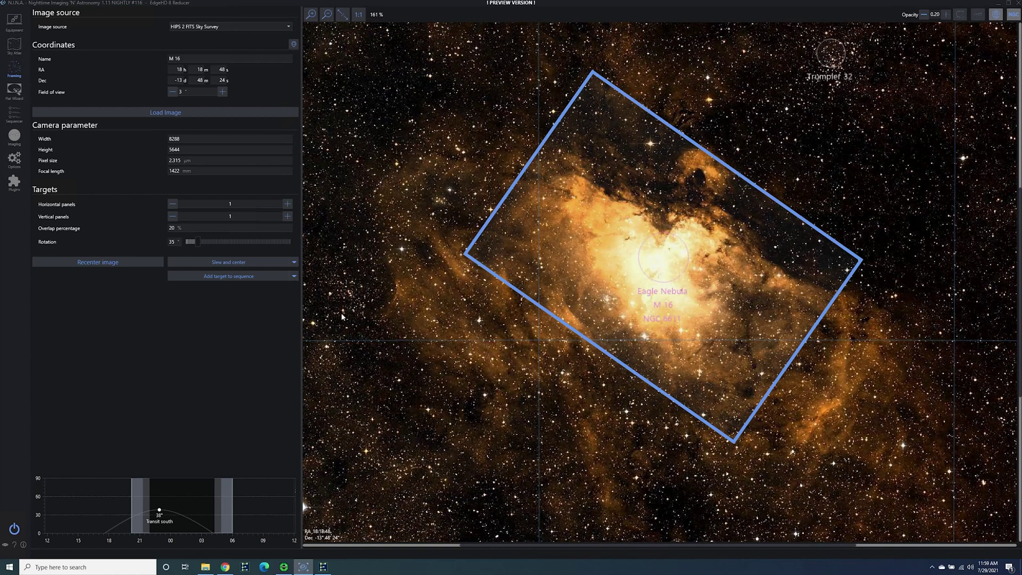
# Add the framed M 16 target to the Simple Sequencer
pyautogui.click(262, 277)
pyautogui.click(274, 284)
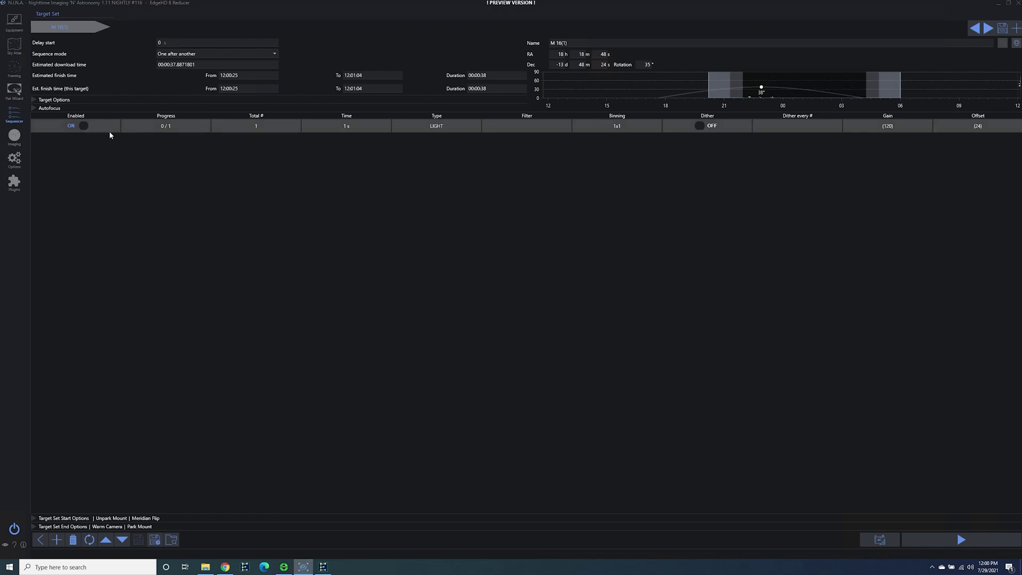
# Turn on Slew, Center and Start guiding in the M 16 target options
pyautogui.click(34, 101)
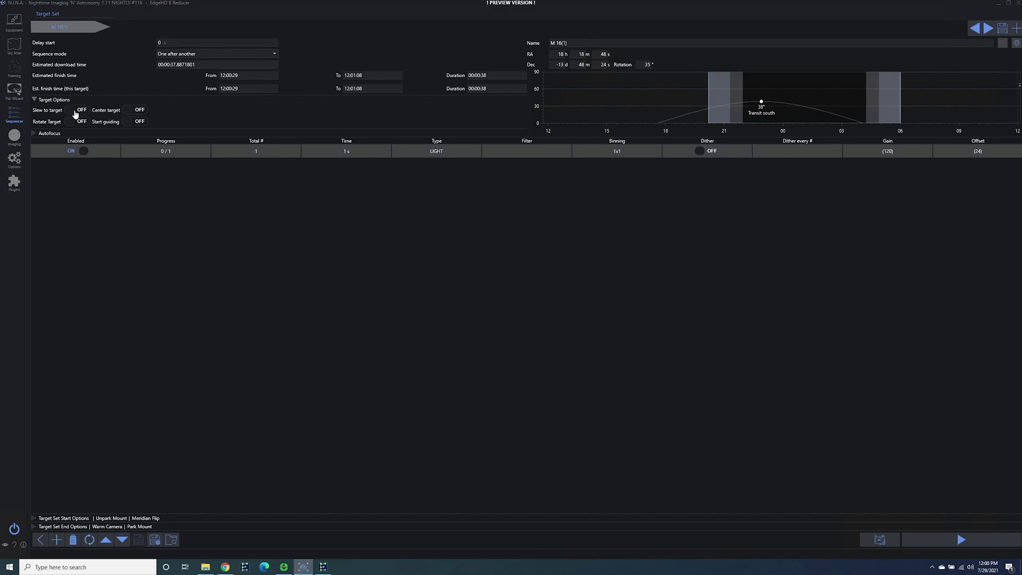
pyautogui.click(81, 112)
pyautogui.click(137, 111)
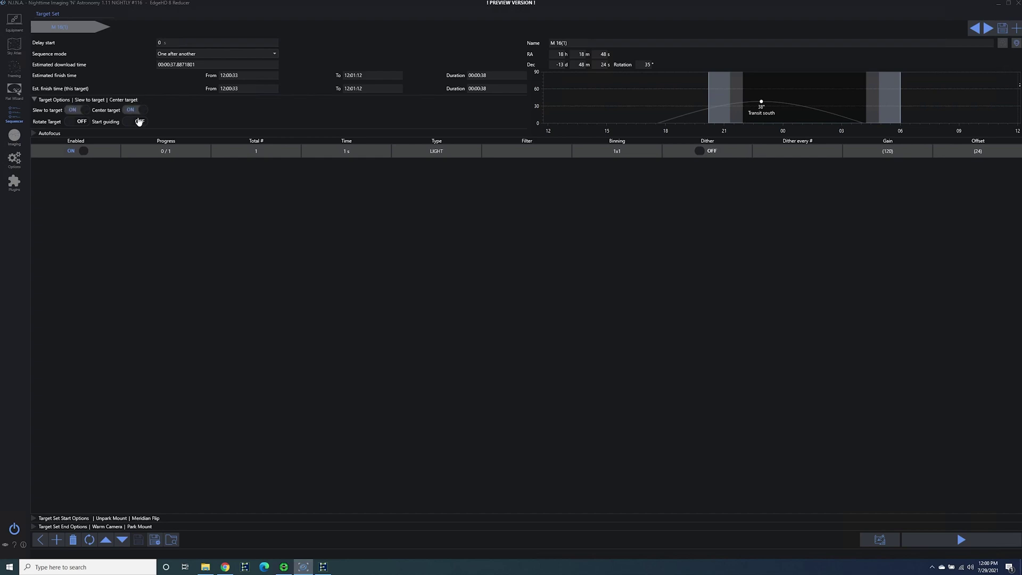
pyautogui.click(130, 123)
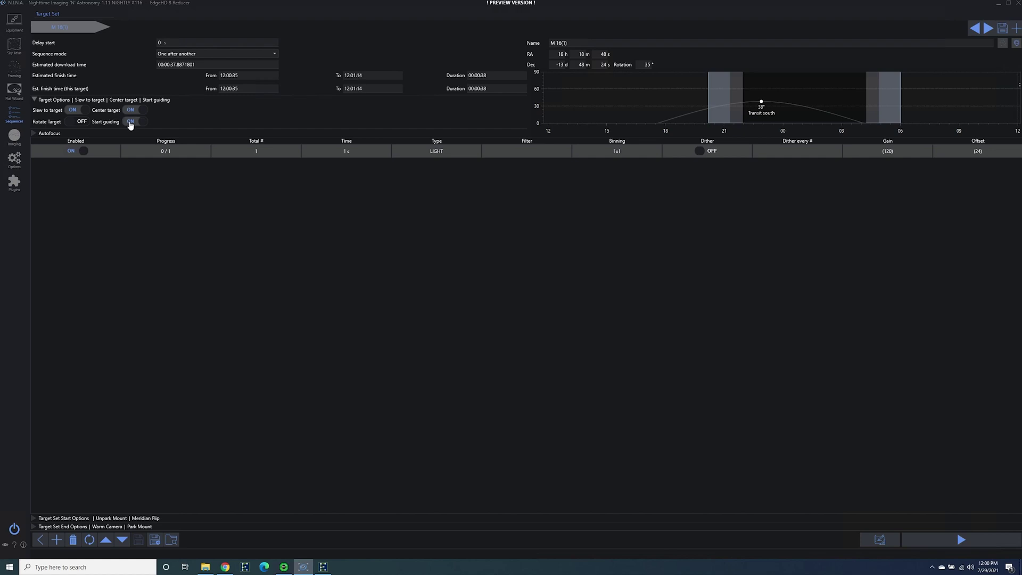
# Enable autofocus on start and on filter change
pyautogui.click(36, 134)
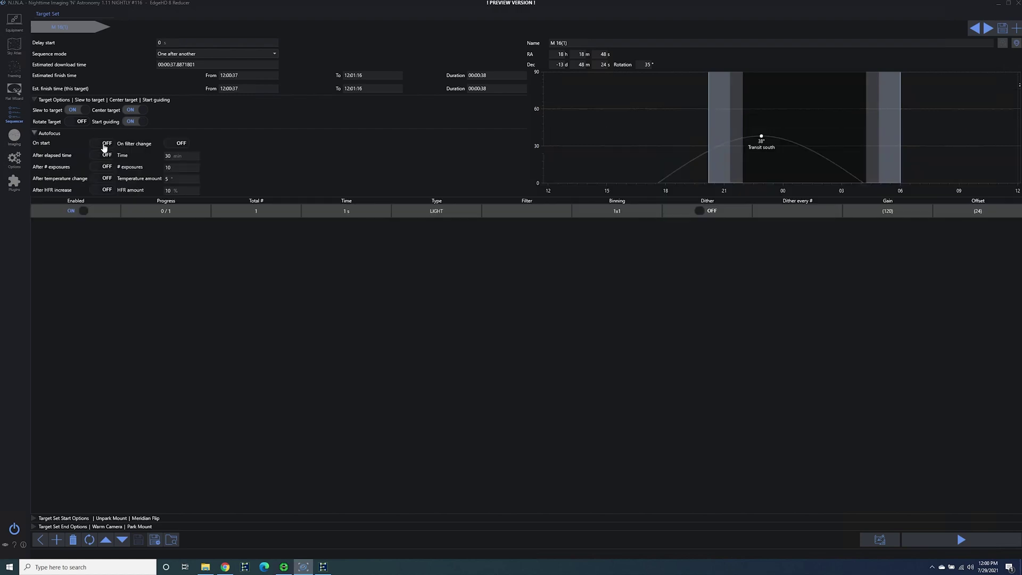
pyautogui.click(107, 145)
pyautogui.click(178, 145)
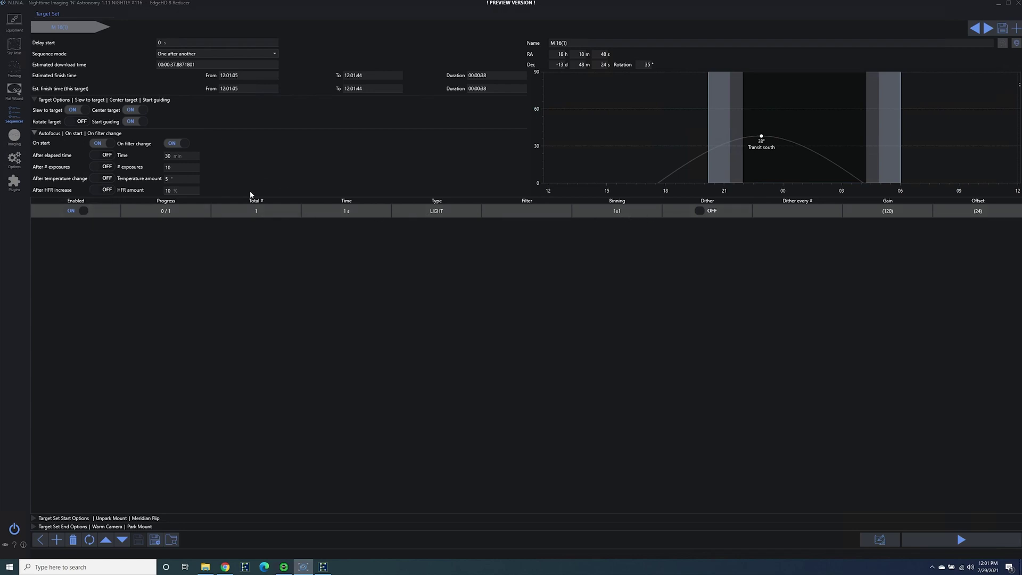
# Set the LIGHT row to 2x2 binning with dithering after every frame
pyautogui.click(639, 212)
pyautogui.click(658, 211)
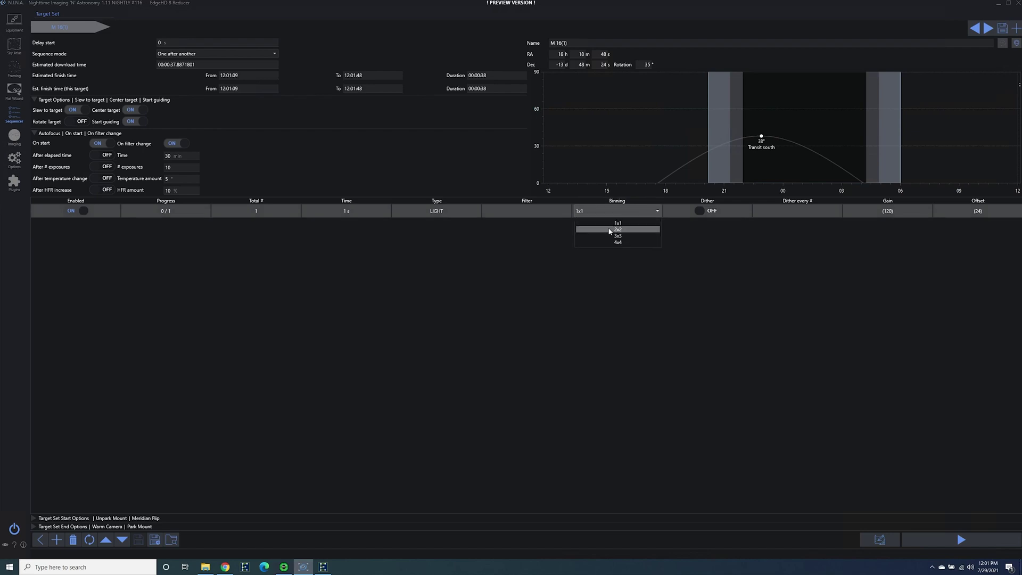
pyautogui.click(612, 230)
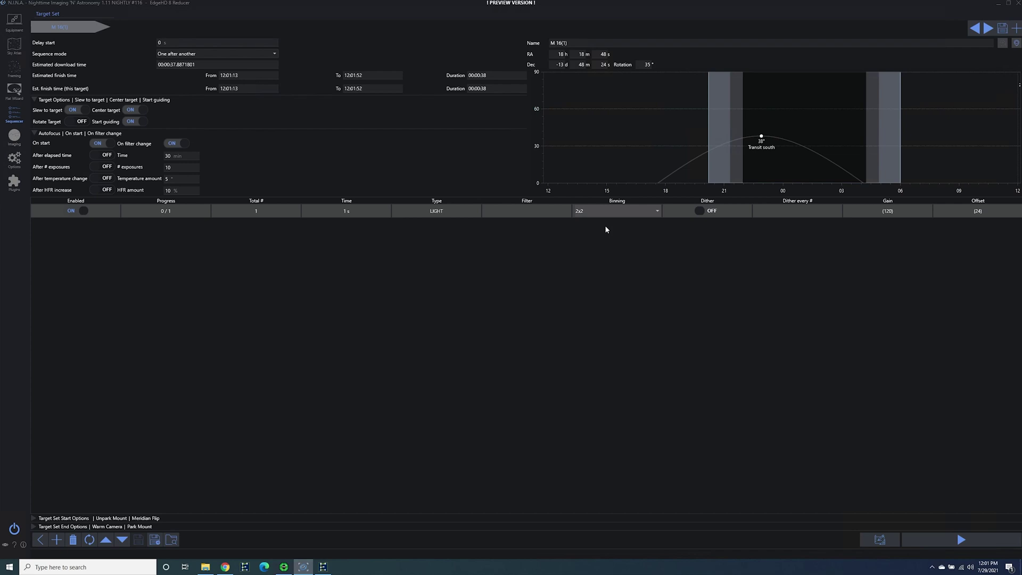
pyautogui.click(701, 213)
# Change the LIGHT row's filter to H
pyautogui.click(566, 213)
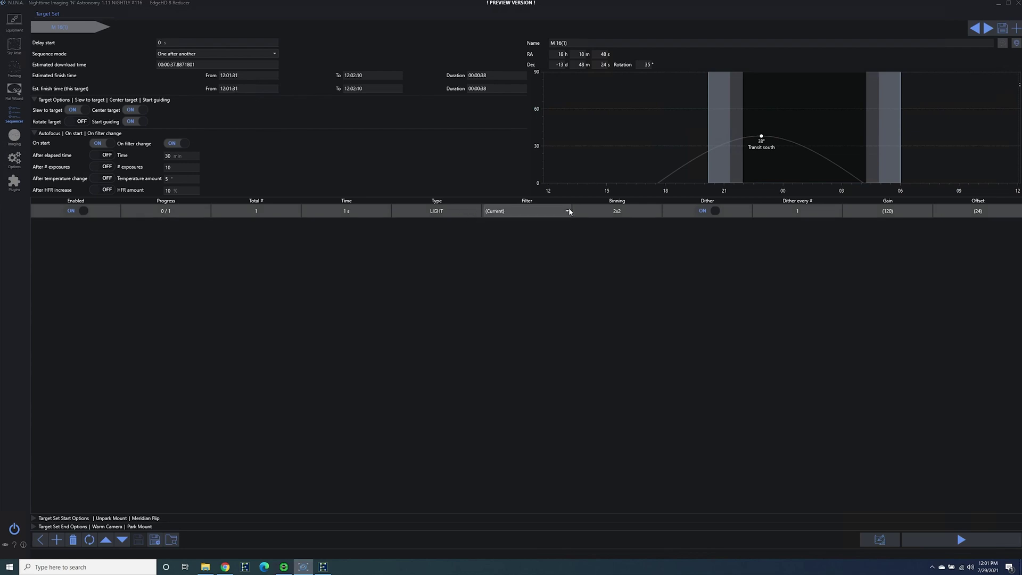
pyautogui.click(568, 210)
pyautogui.click(550, 261)
pyautogui.click(368, 213)
pyautogui.click(368, 213)
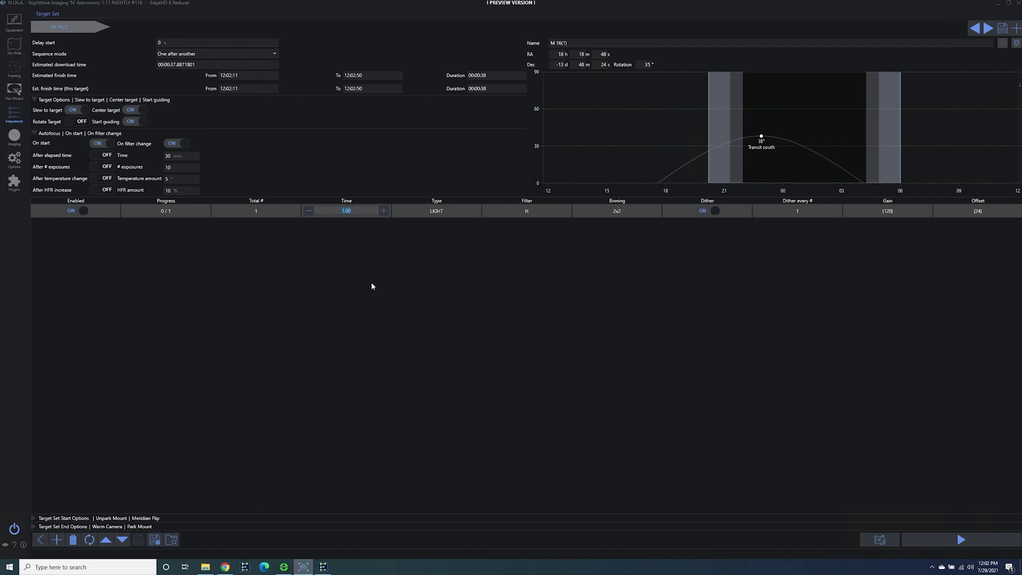
# Set the H row's exposure time to 300 s and select the Total # frame count
pyautogui.write('300 s')
pyautogui.click(263, 213)
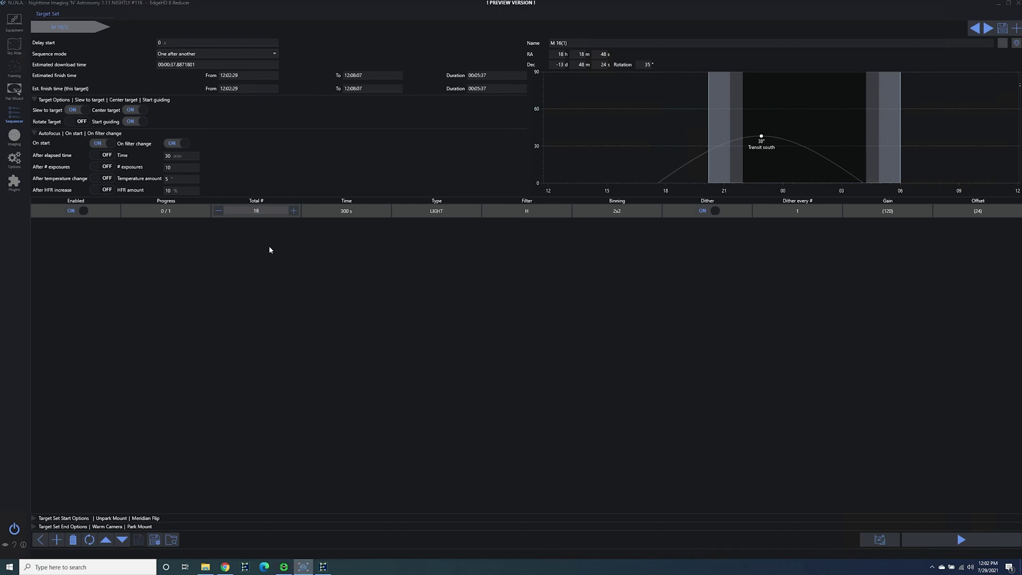
# Duplicate the H row twice and set the second row's filter to O
pyautogui.click(57, 540)
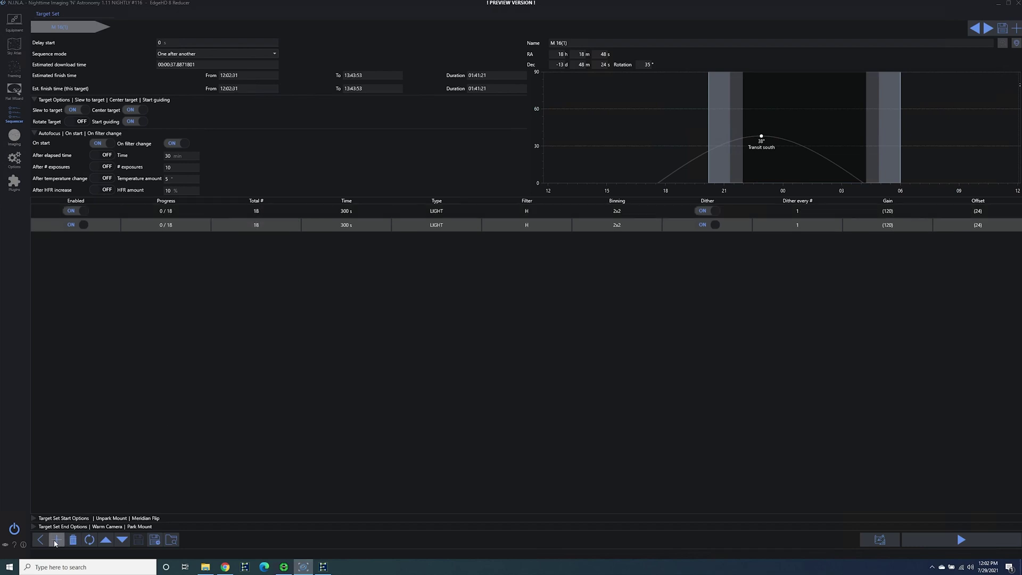
pyautogui.click(56, 540)
pyautogui.click(525, 227)
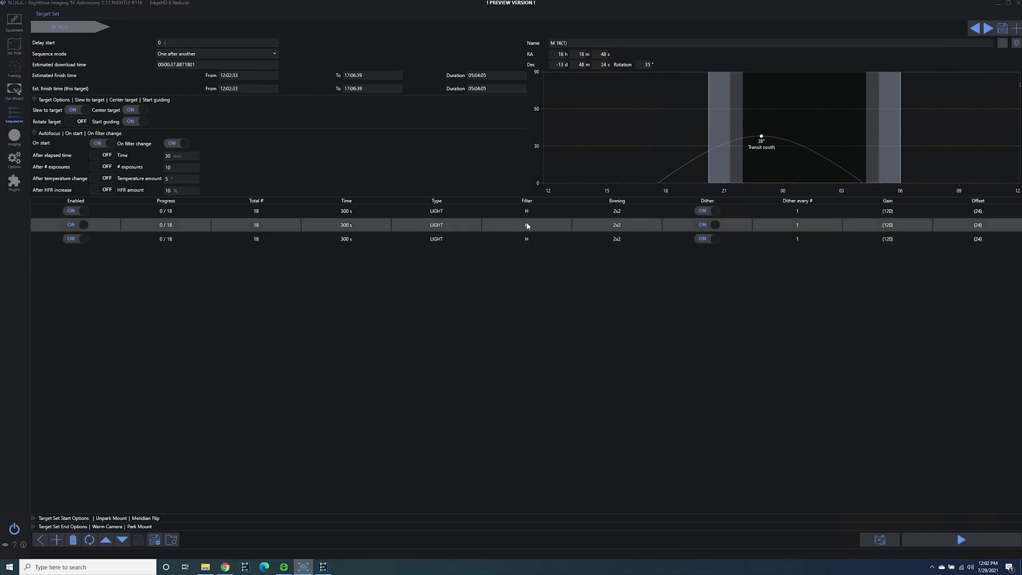
pyautogui.click(567, 225)
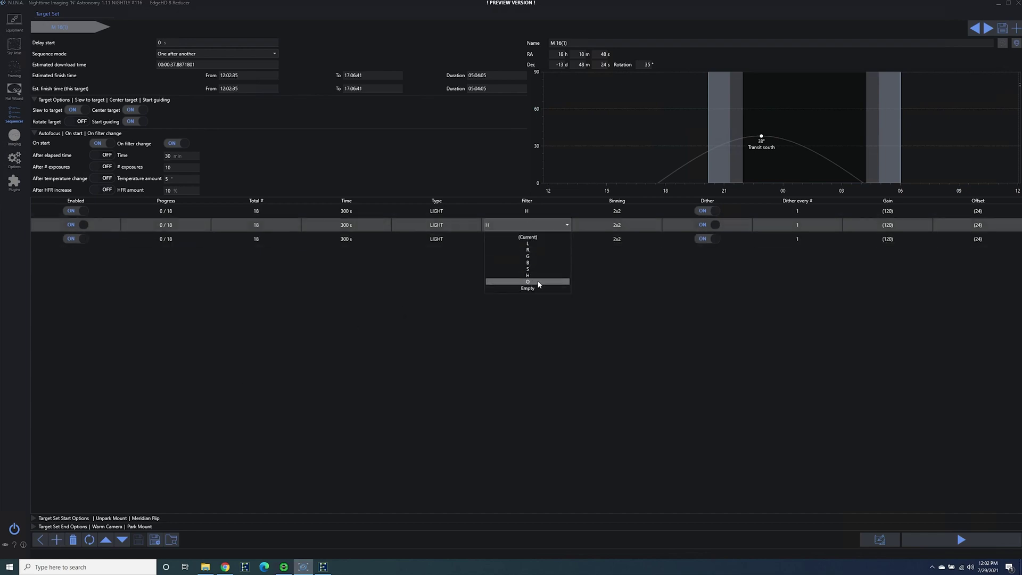
pyautogui.click(535, 282)
# Set the third exposure row's filter to S
pyautogui.click(547, 238)
pyautogui.click(548, 239)
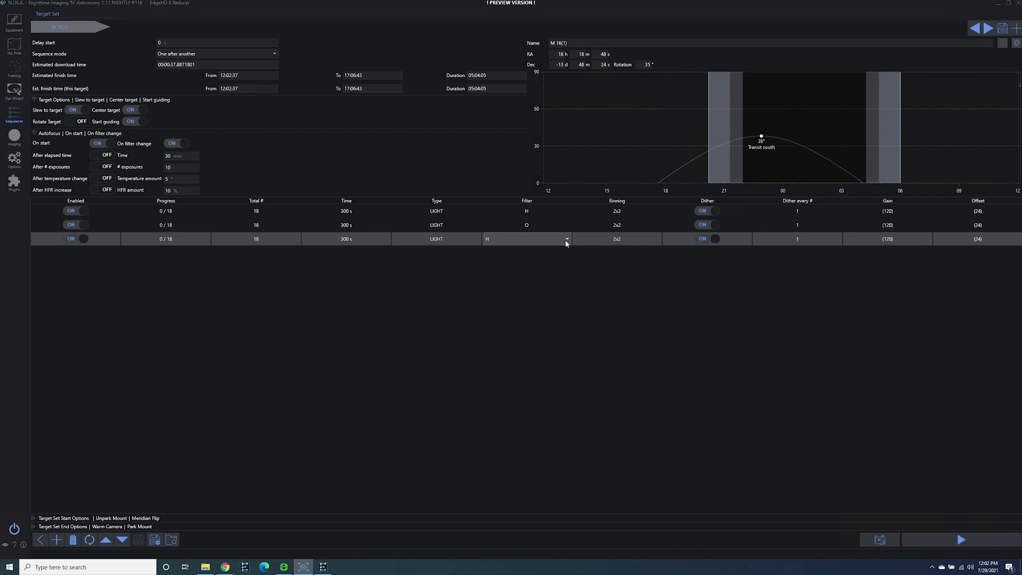
pyautogui.click(567, 240)
pyautogui.click(534, 284)
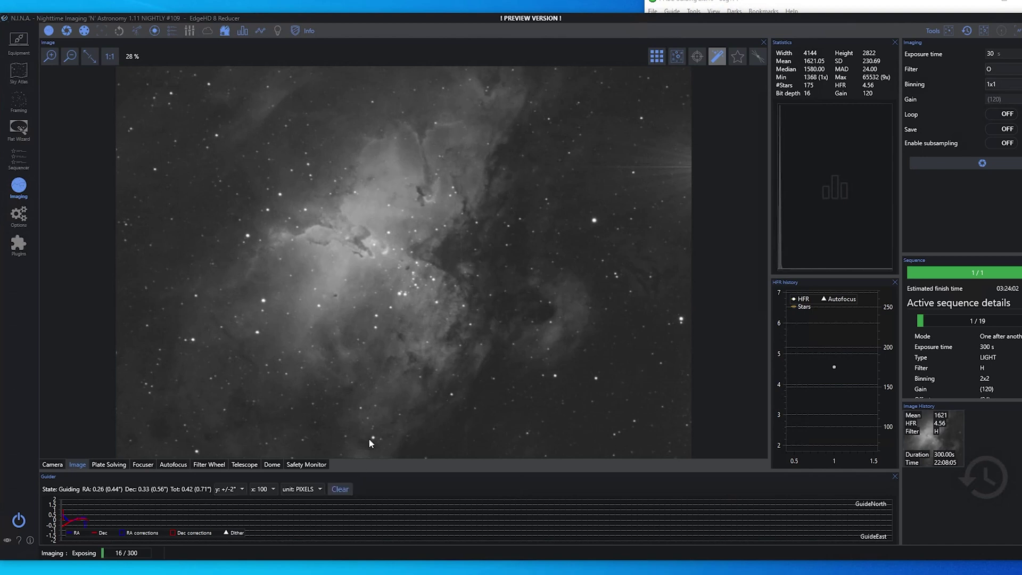
pyautogui.scroll(5, 401, 325)
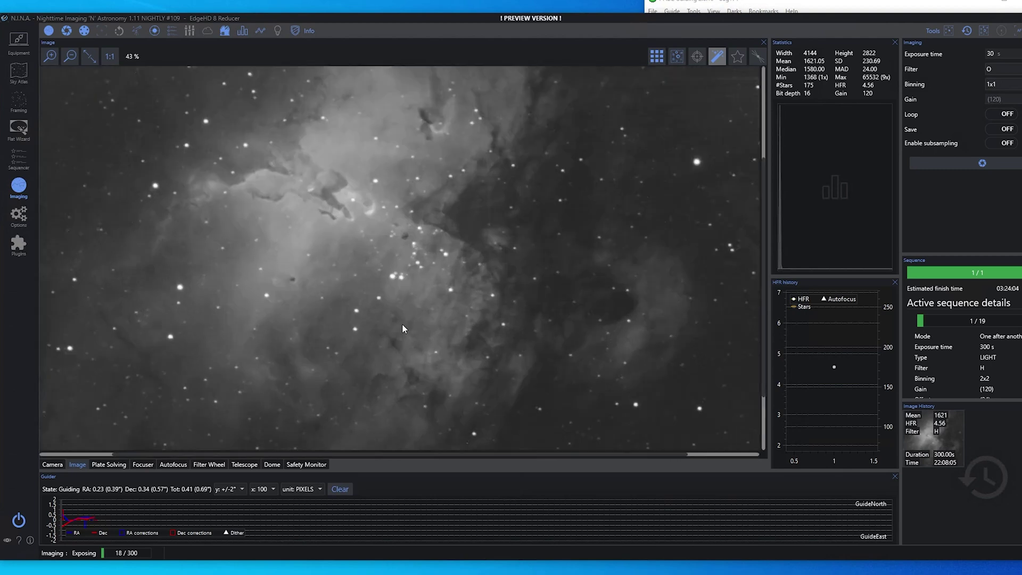
pyautogui.scroll(1, 404, 329)
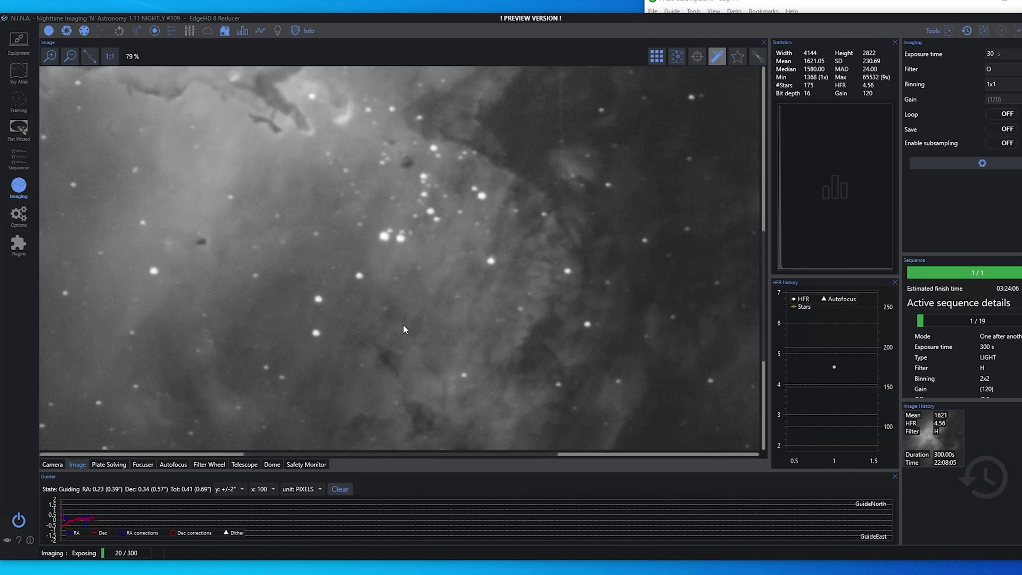
pyautogui.scroll(-5, 404, 329)
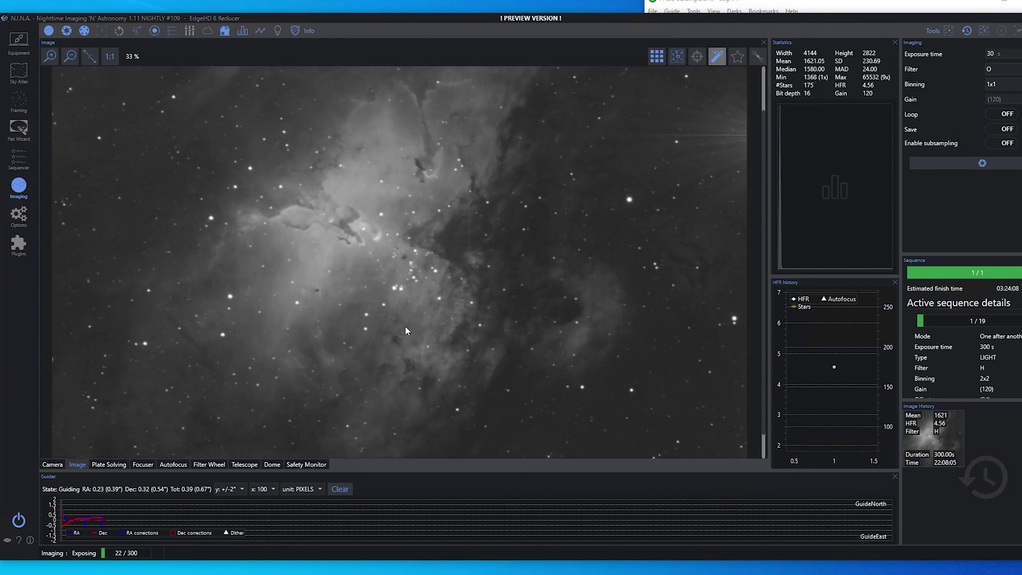
pyautogui.click(658, 61)
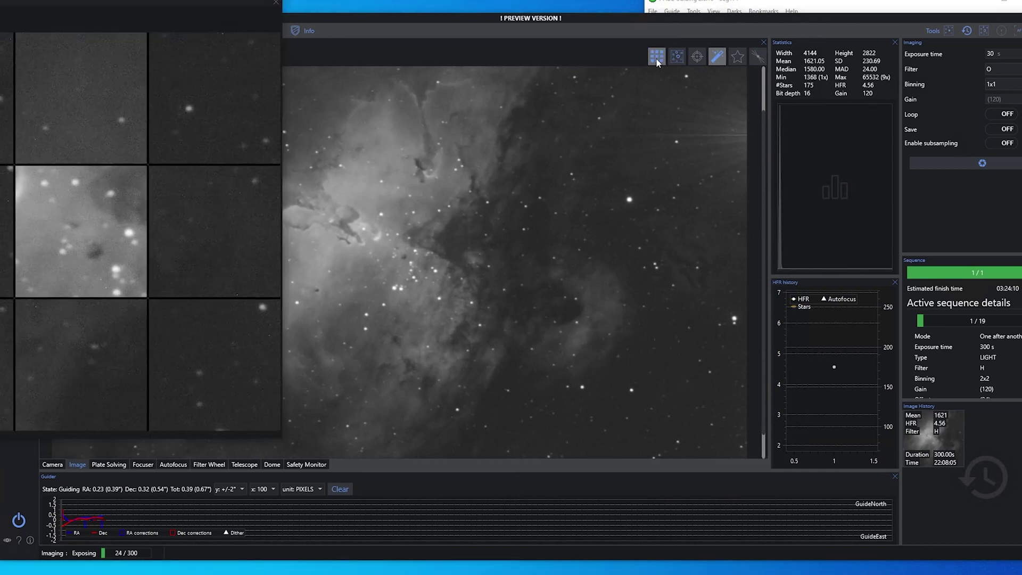
pyautogui.moveTo(219, 3); pyautogui.dragTo(583, 84)
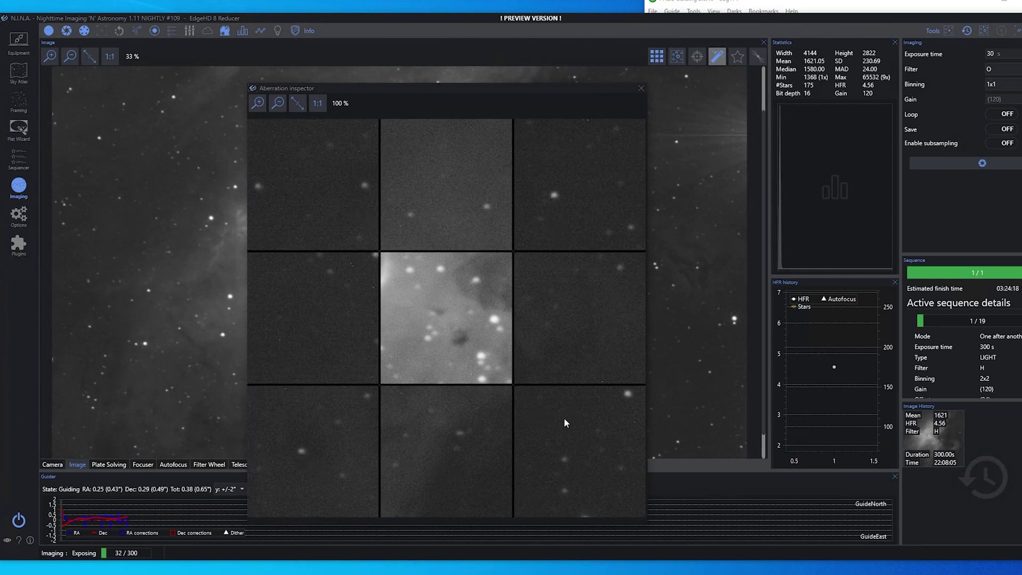
pyautogui.click(640, 89)
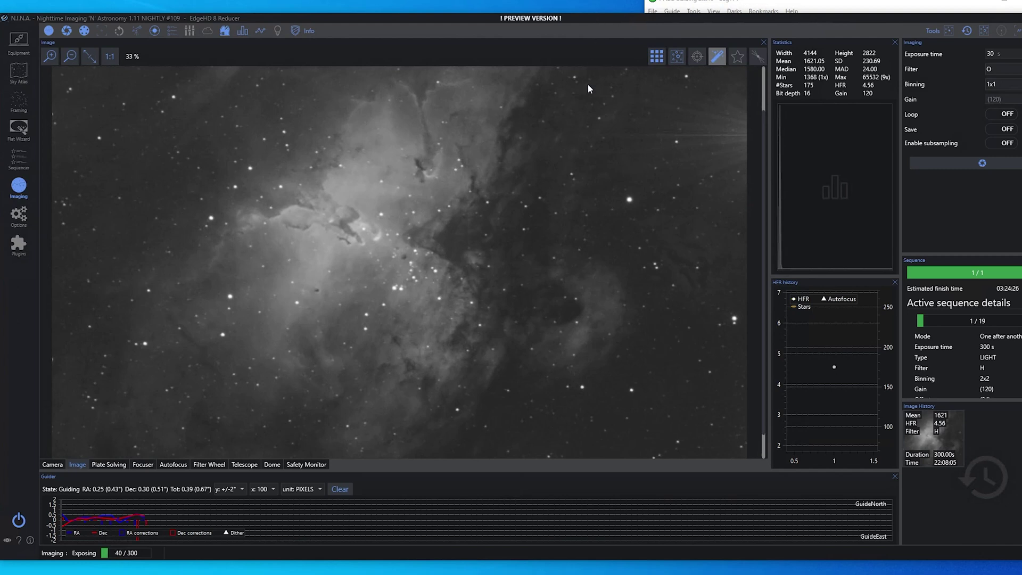
pyautogui.scroll(-1, 582, 178)
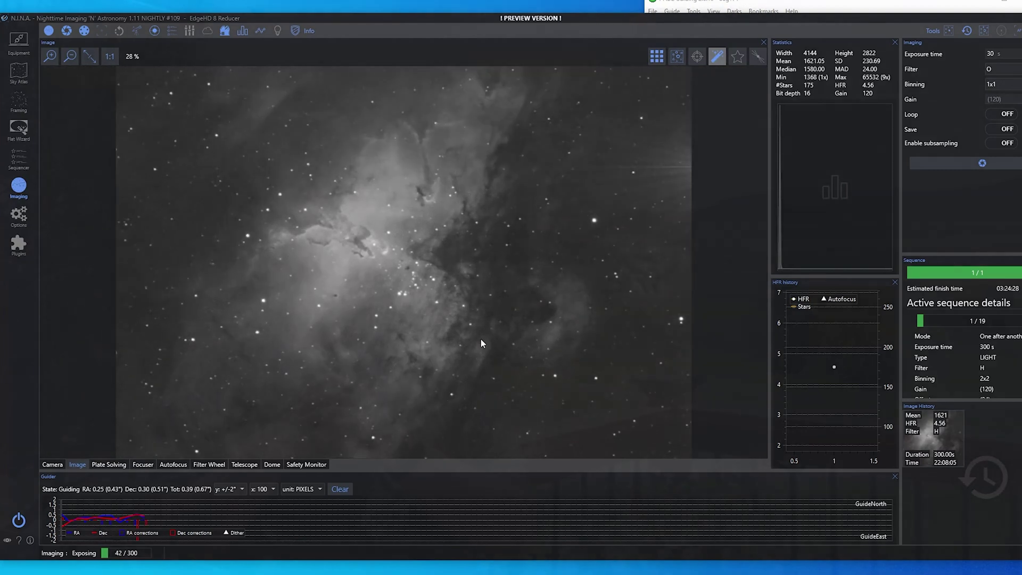